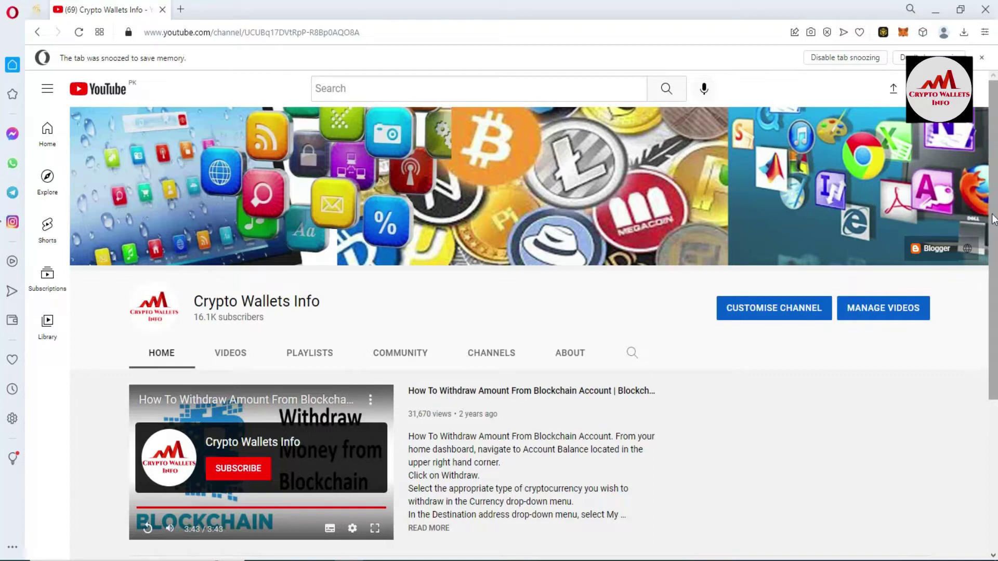
{"action": "scroll", "coordinate": [2, 276], "scroll_direction": "down", "scroll_amount": 2}
{"action": "scroll", "coordinate": [2, 291], "scroll_direction": "down", "scroll_amount": 3}
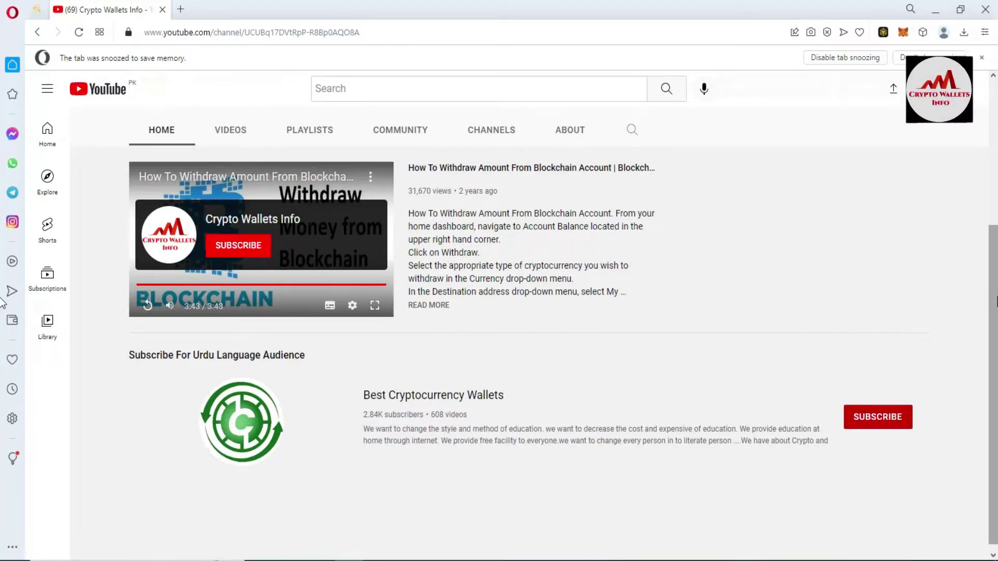
{"action": "left_click", "coordinate": [937, 9]}
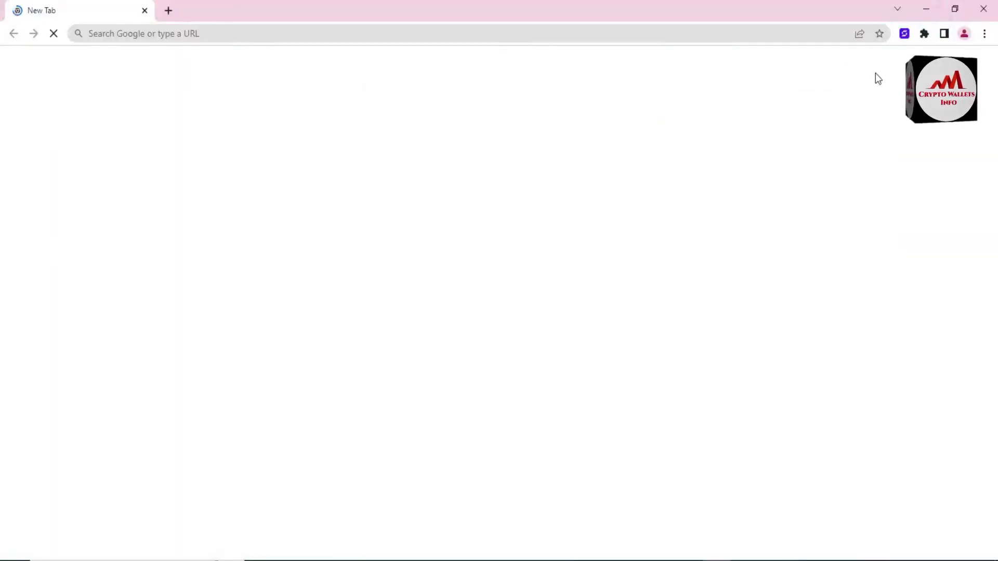
Open the SafePal wallet extension in Chrome and unlock it with the wallet password.
{"action": "left_click", "coordinate": [905, 35]}
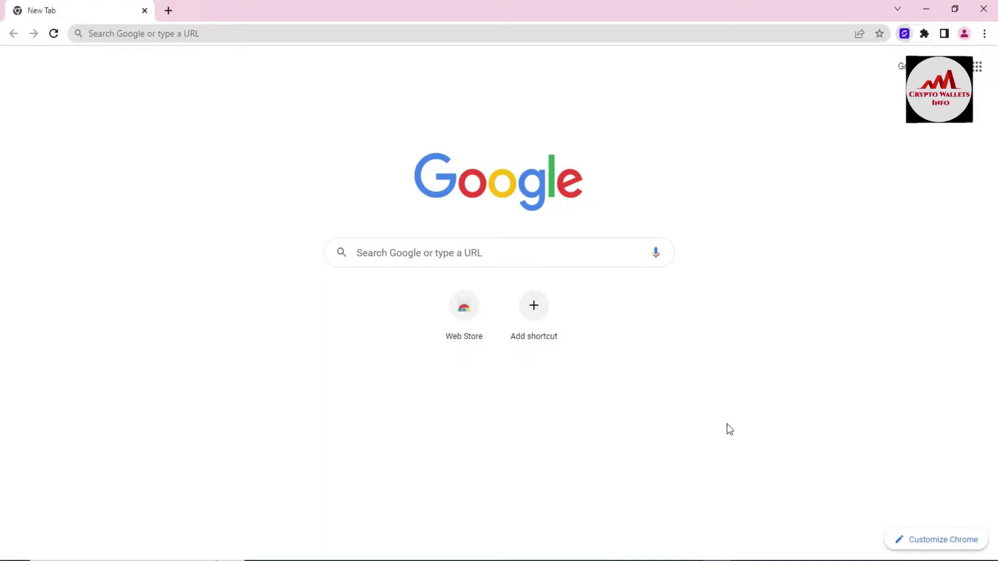
{"action": "left_click", "coordinate": [905, 34]}
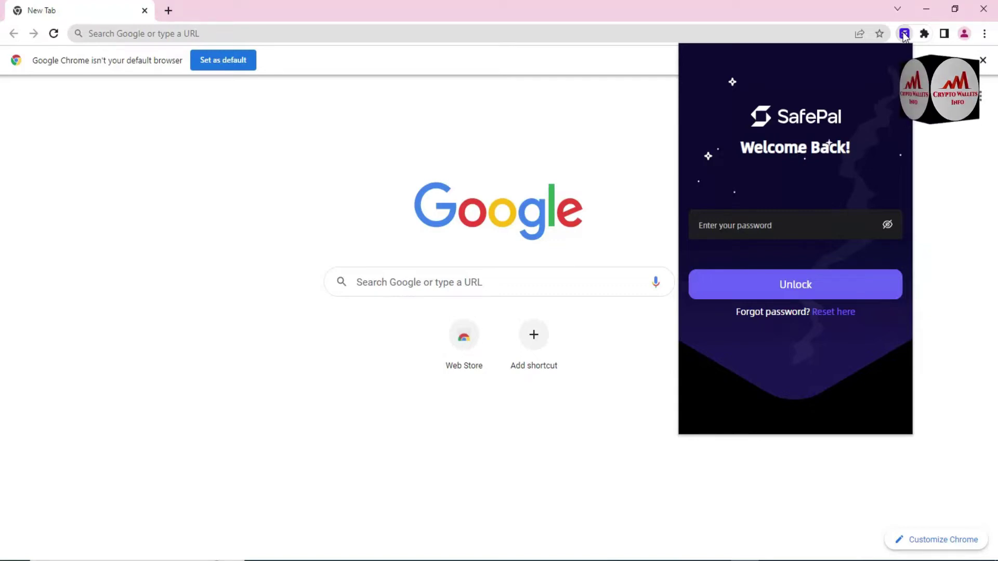
{"action": "type", "text": "•••"}
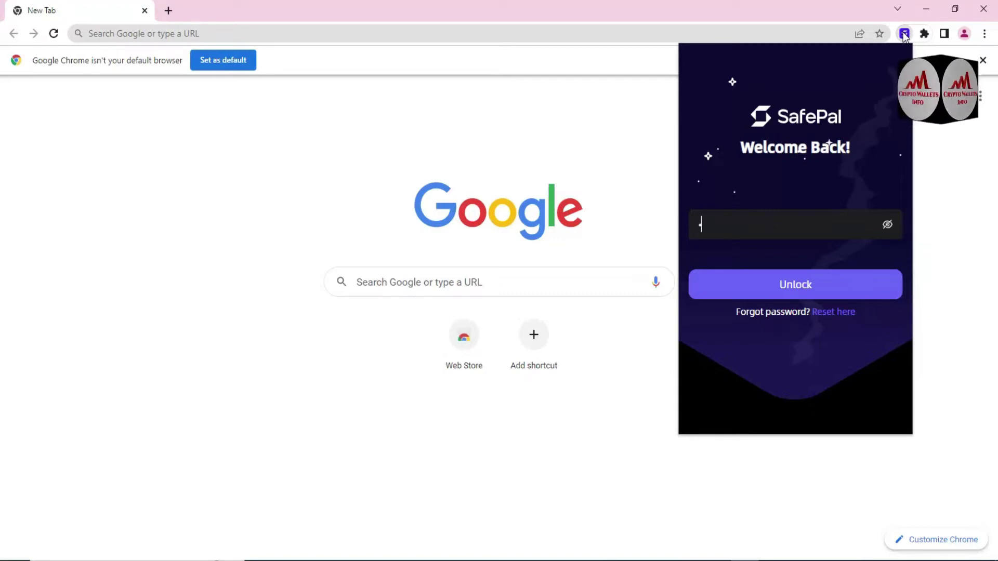
{"action": "type", "text": "•"}
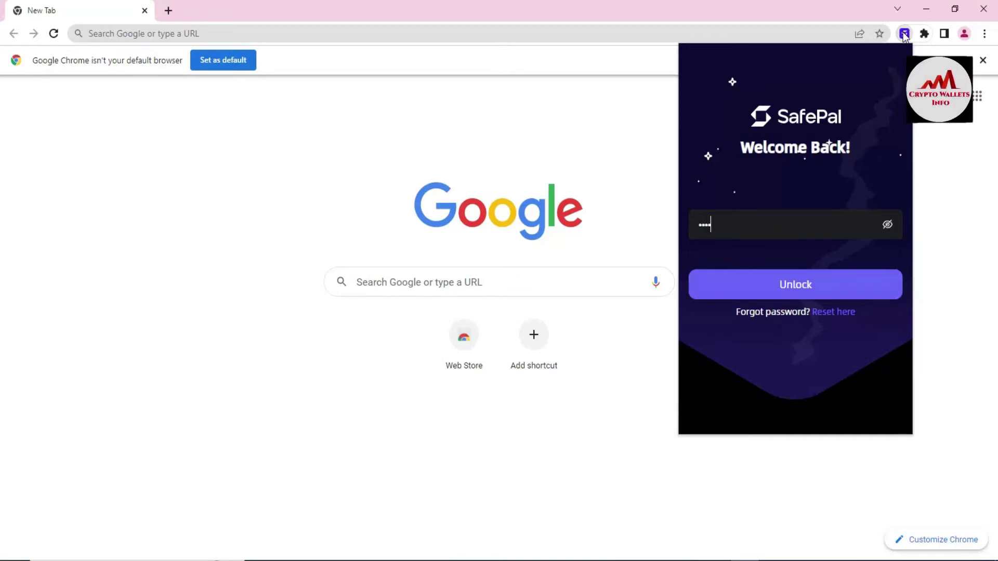
{"action": "key", "text": "BackSpace"}
{"action": "key", "text": "BackSpace"}
{"action": "key", "text": "BackSpace"}
{"action": "key", "text": "BackSpace"}
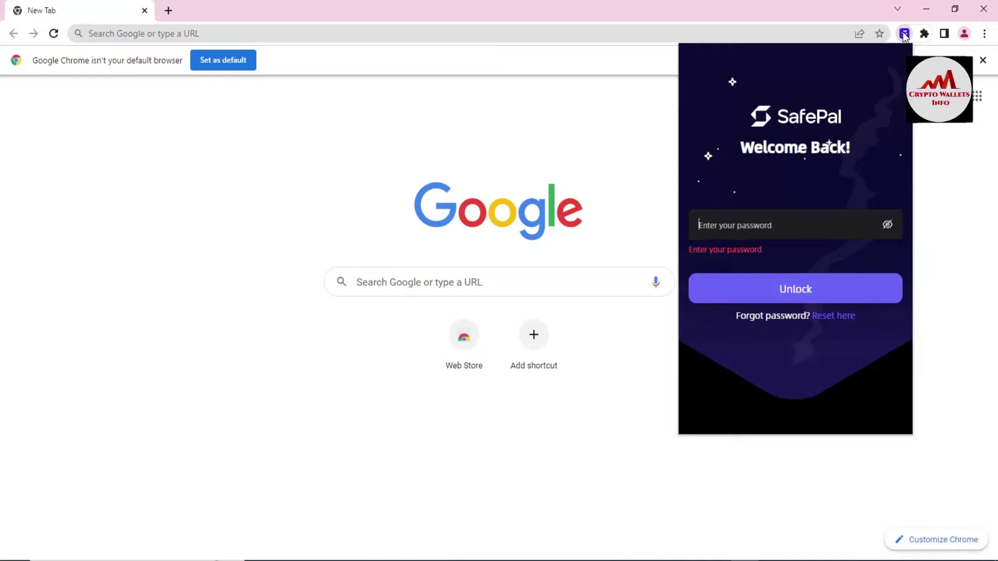
{"action": "type", "text": "•••••"}
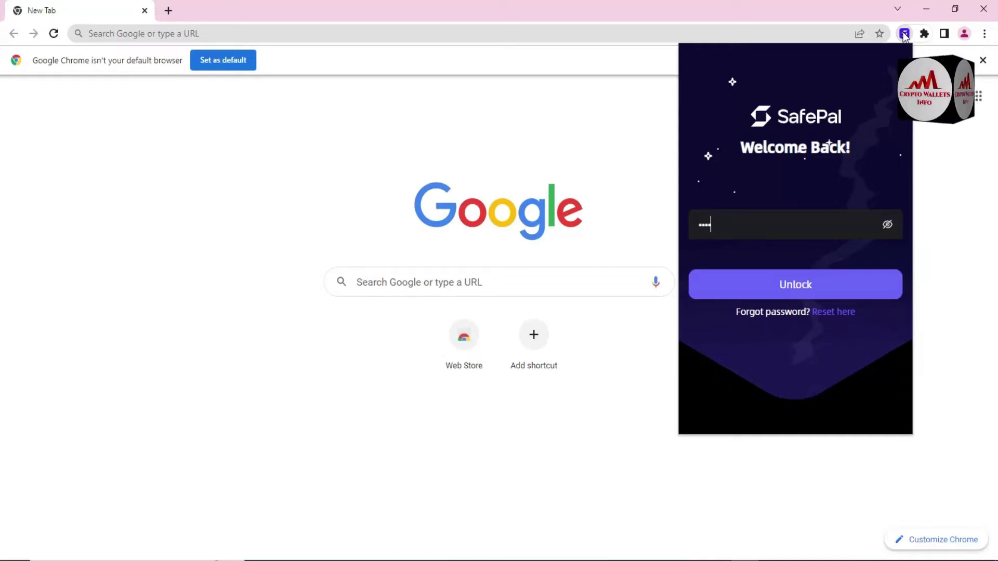
{"action": "type", "text": "••••••••"}
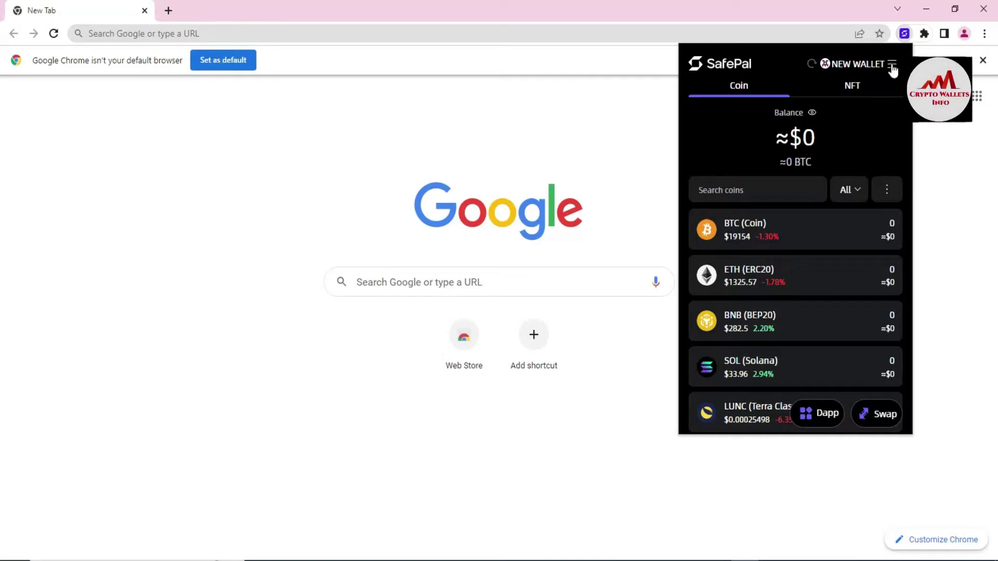
Export the mnemonic phrase from the details of NEW WALLET, verifying with the wallet password.
{"action": "left_click", "coordinate": [892, 65]}
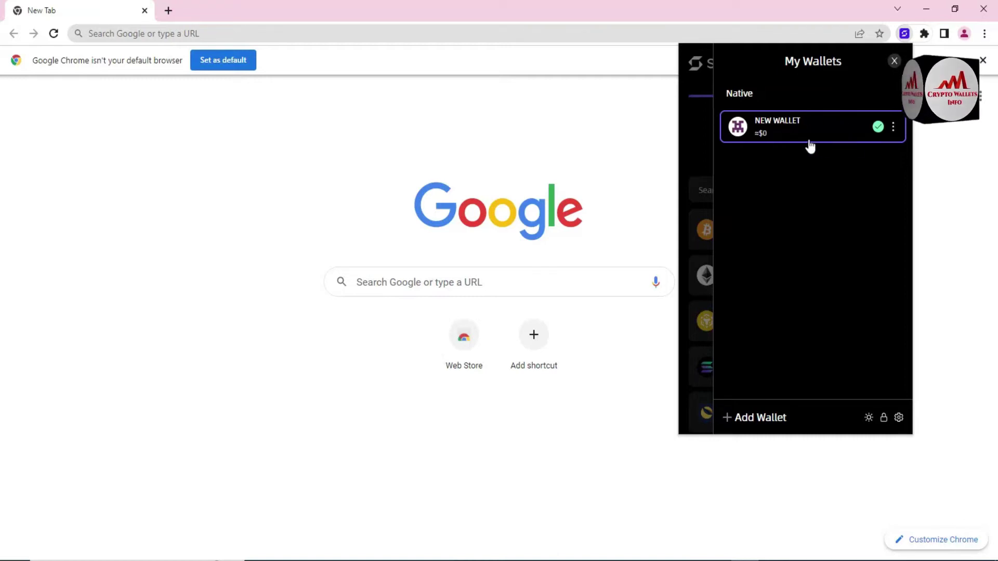
{"action": "left_click", "coordinate": [893, 127]}
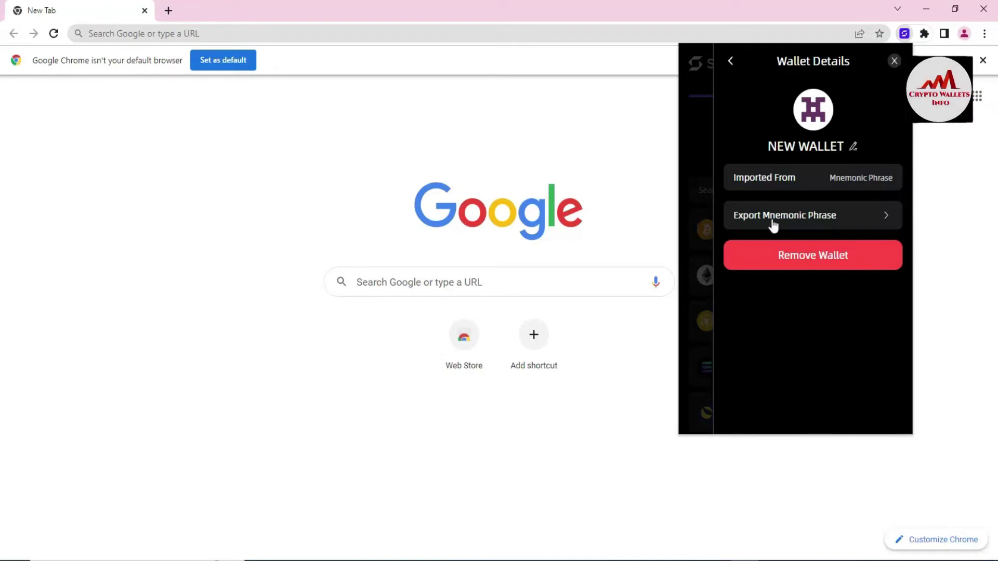
{"action": "left_click", "coordinate": [807, 221]}
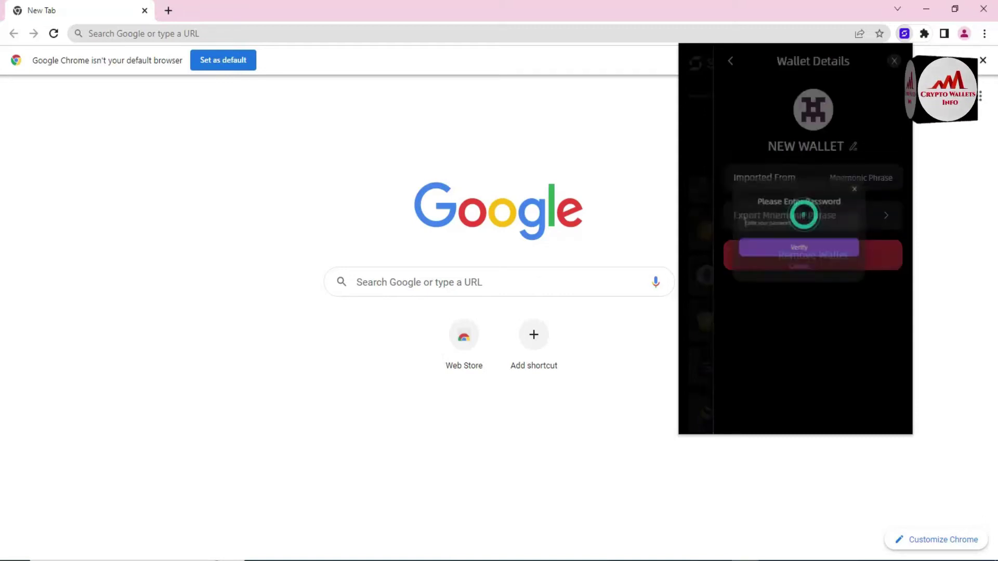
{"action": "left_click_drag", "start_coordinate": [730, 194], "coordinate": [840, 207]}
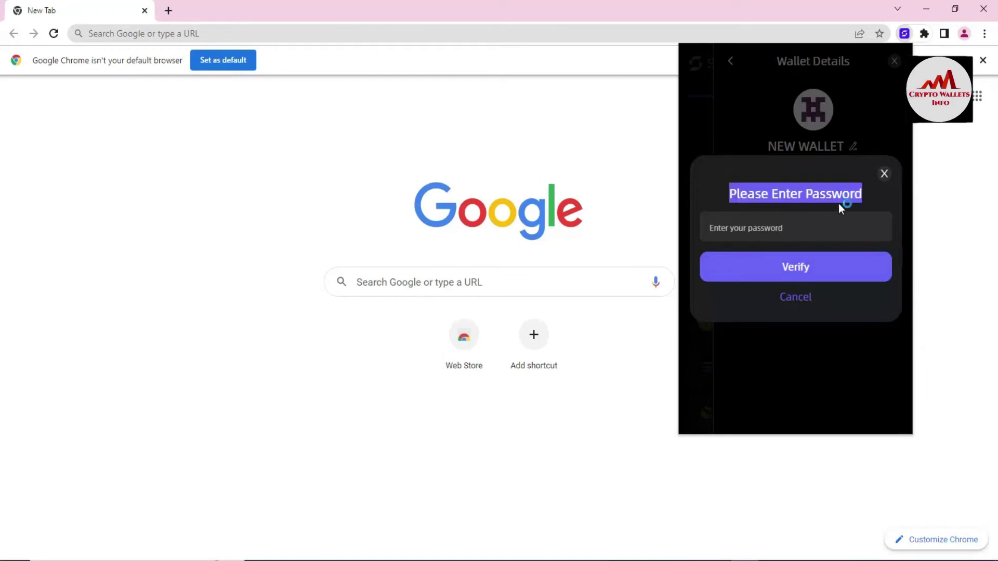
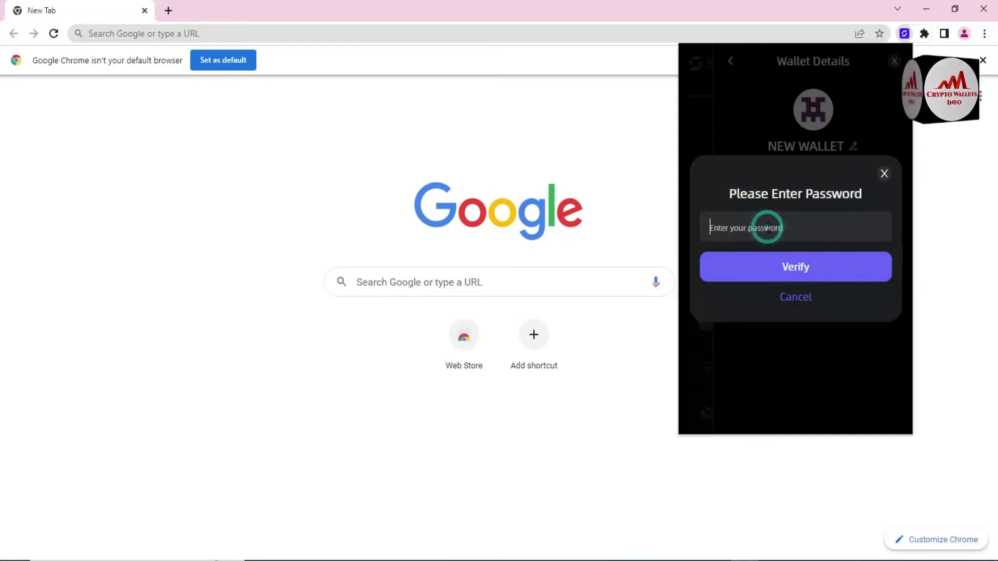
{"action": "type", "text": "•••"}
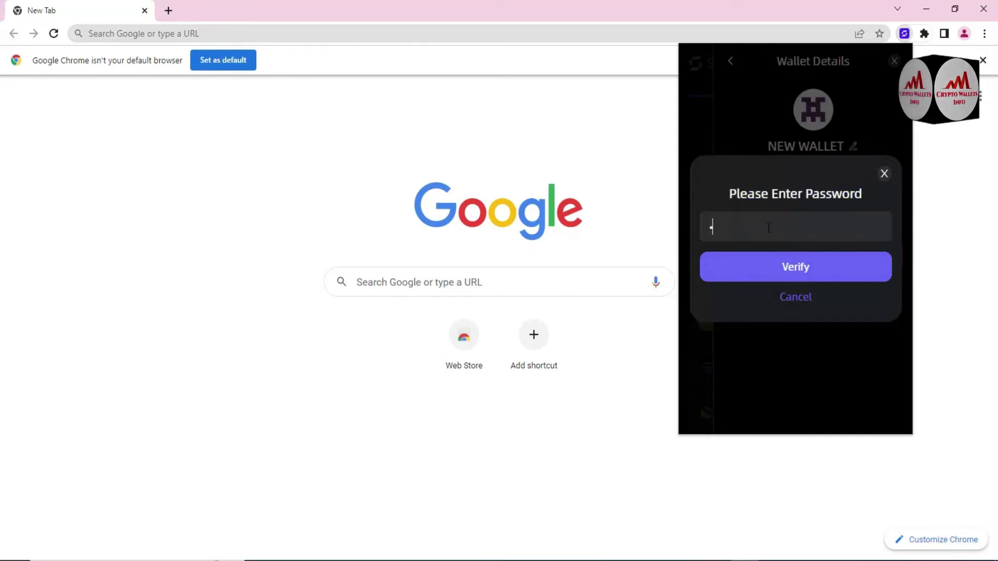
{"action": "type", "text": "•••"}
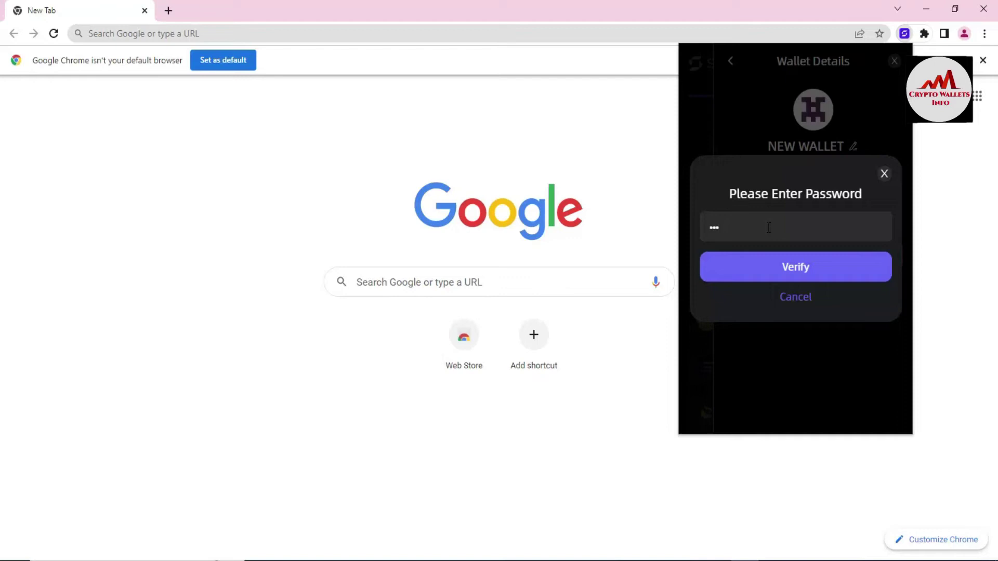
{"action": "type", "text": "•••••••"}
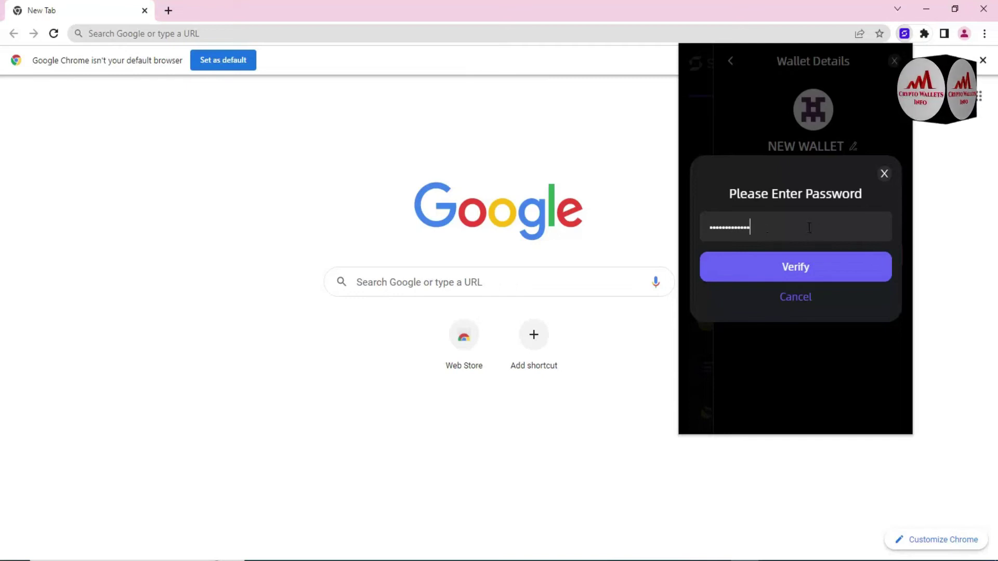
{"action": "left_click", "coordinate": [805, 267]}
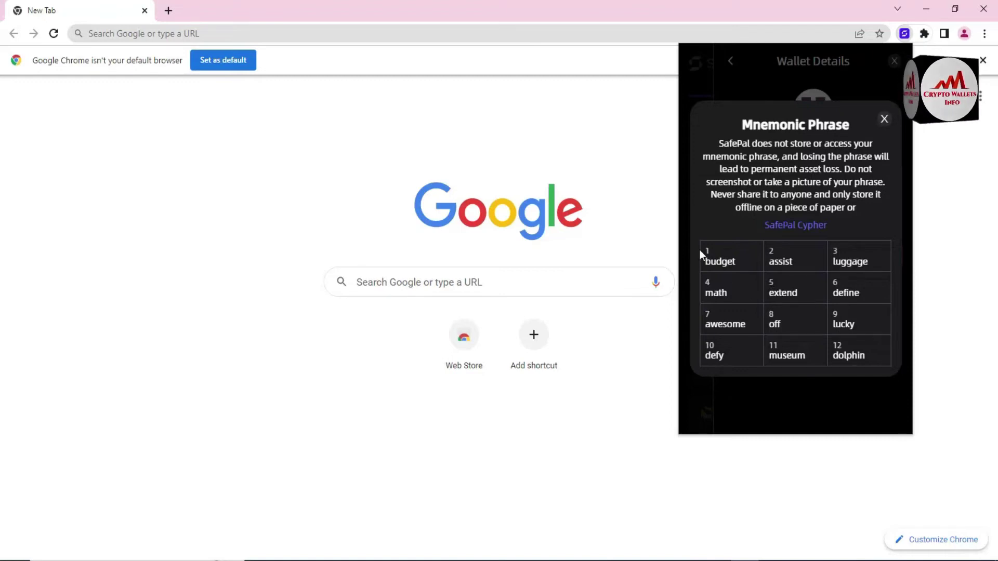
Copy the complete twelve-word mnemonic phrase and switch to a blank Notepad document.
{"action": "left_click_drag", "start_coordinate": [704, 251], "coordinate": [875, 359]}
{"action": "key", "text": "ctrl+c"}
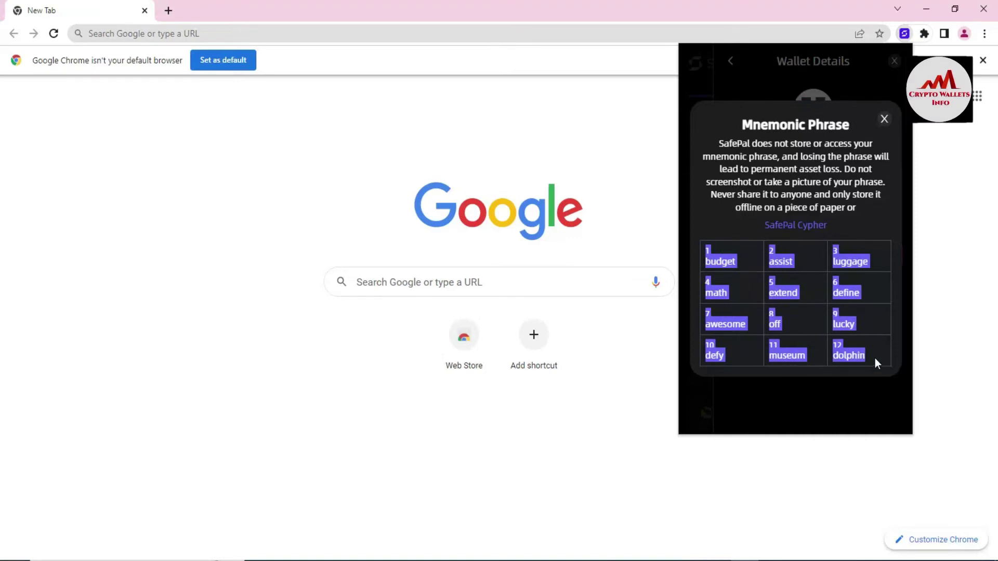
{"action": "left_click", "coordinate": [605, 560]}
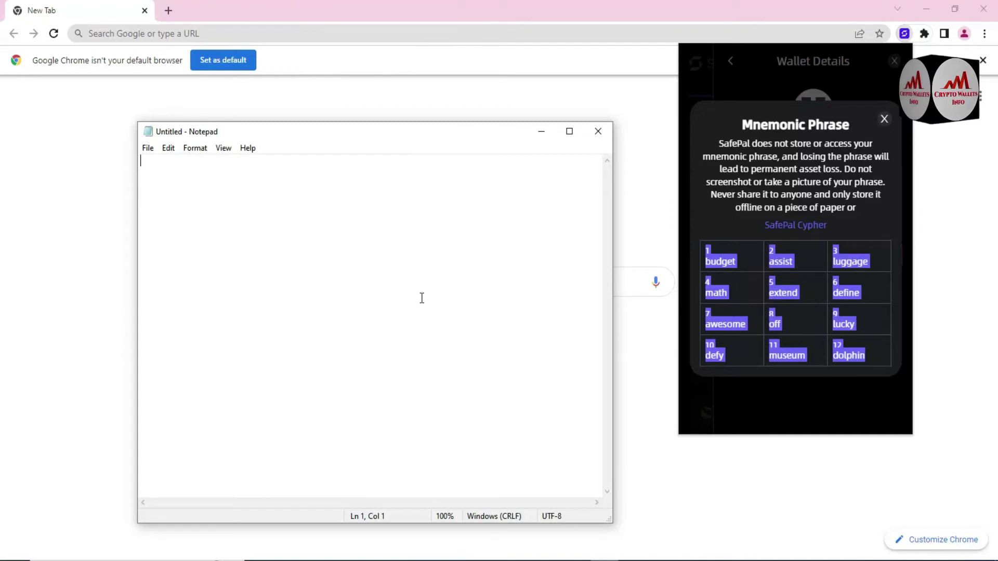
Title the note "Safepal Wallet Mnemonic Phrase" and leave two blank lines beneath the title.
{"action": "type", "text": "Sa"}
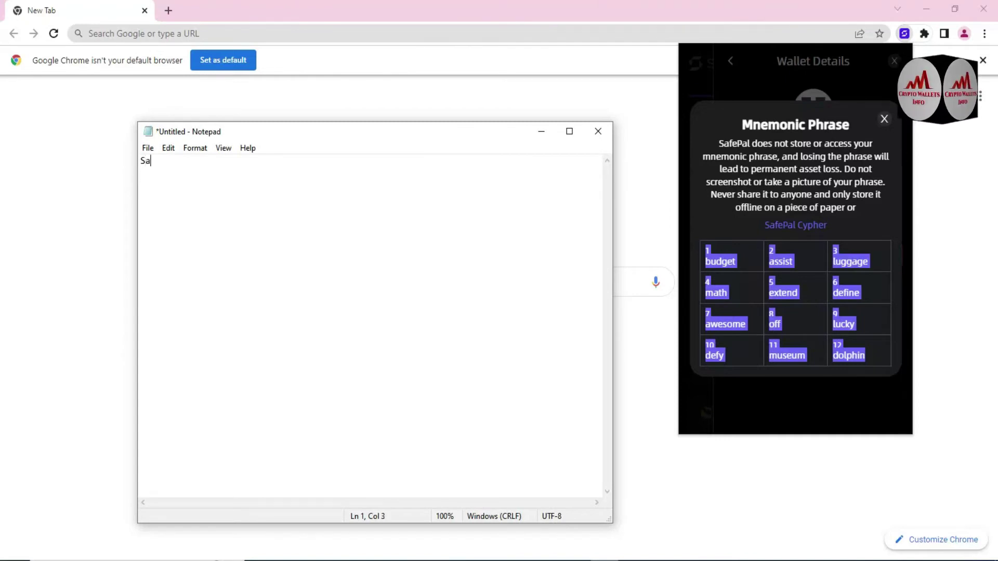
{"action": "type", "text": "fe"}
{"action": "key", "text": "BackSpace"}
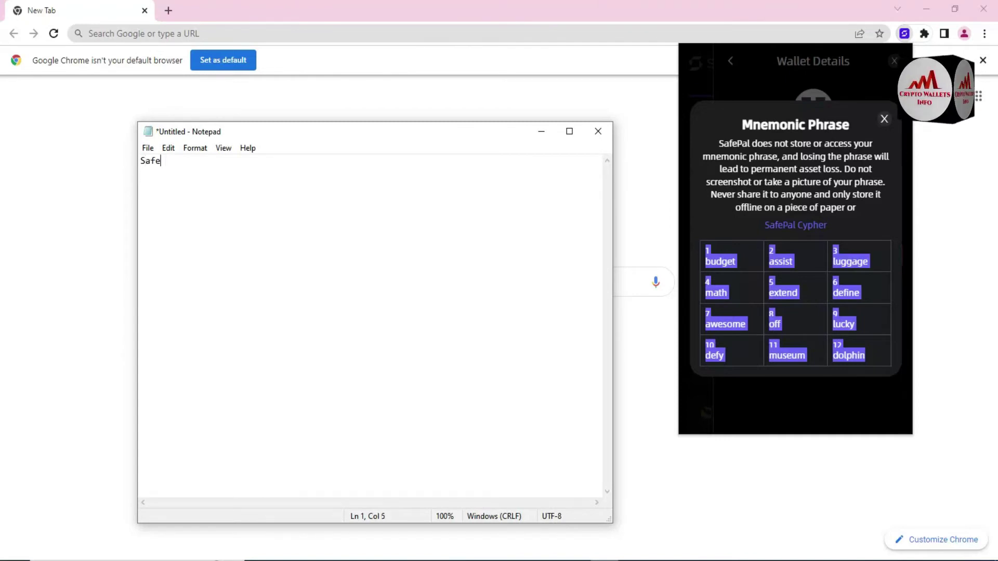
{"action": "type", "text": "pal"}
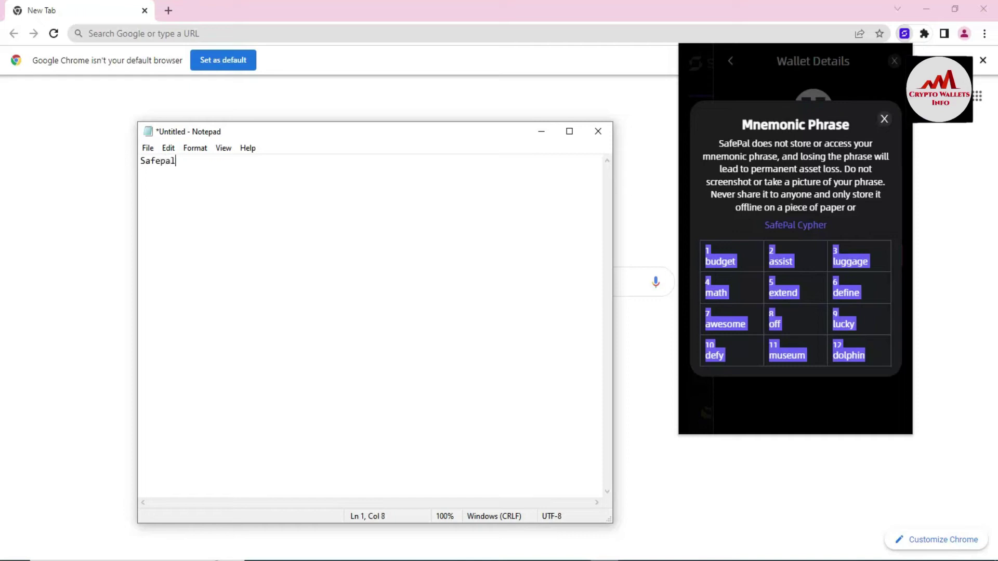
{"action": "type", "text": " Wallet "}
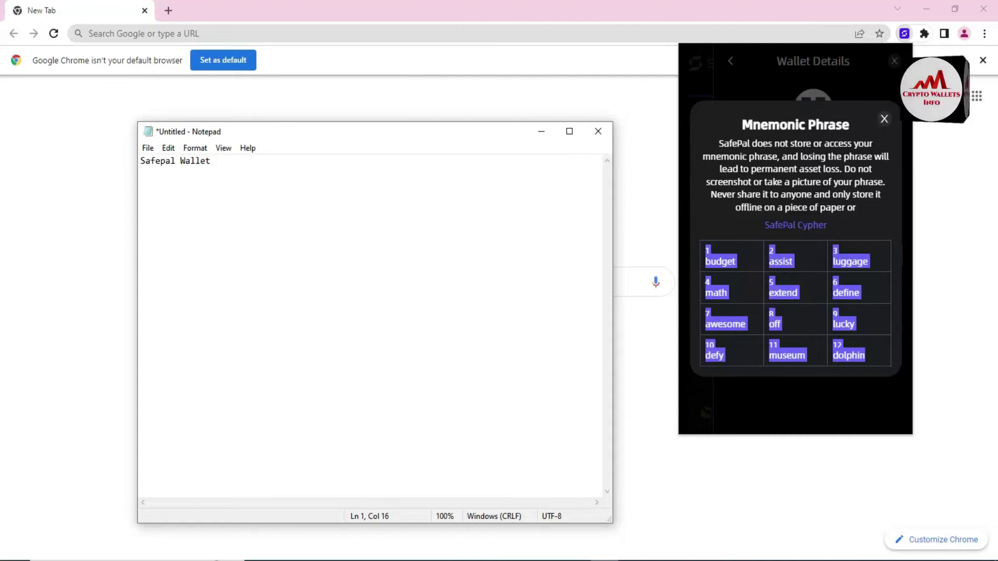
{"action": "type", "text": "M"}
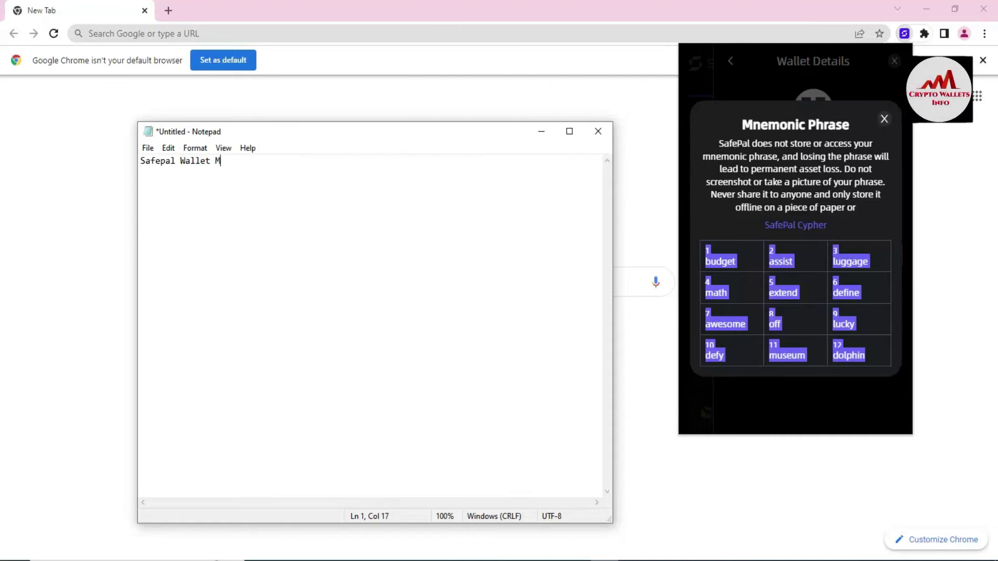
{"action": "type", "text": "nemonic "}
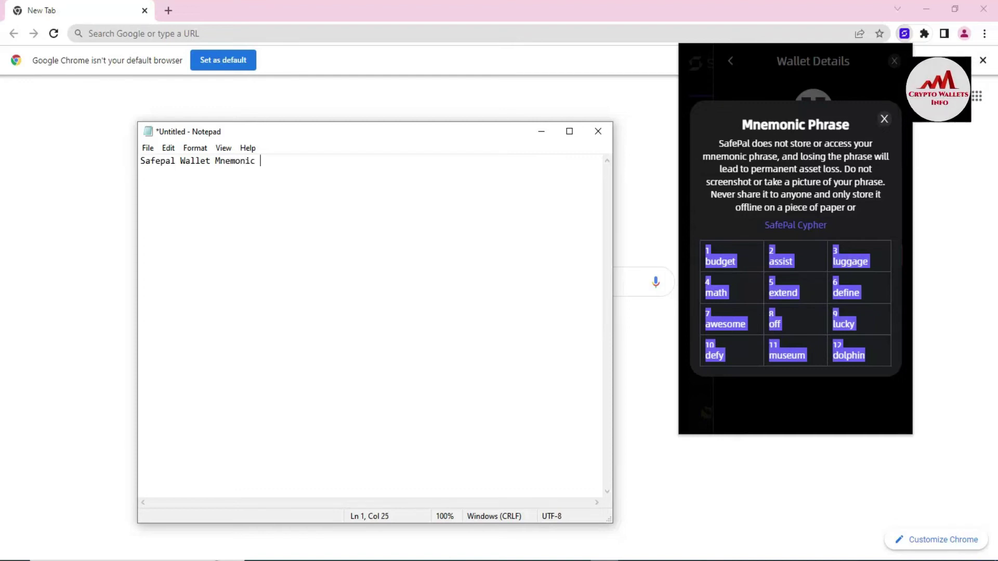
{"action": "type", "text": "Ph"}
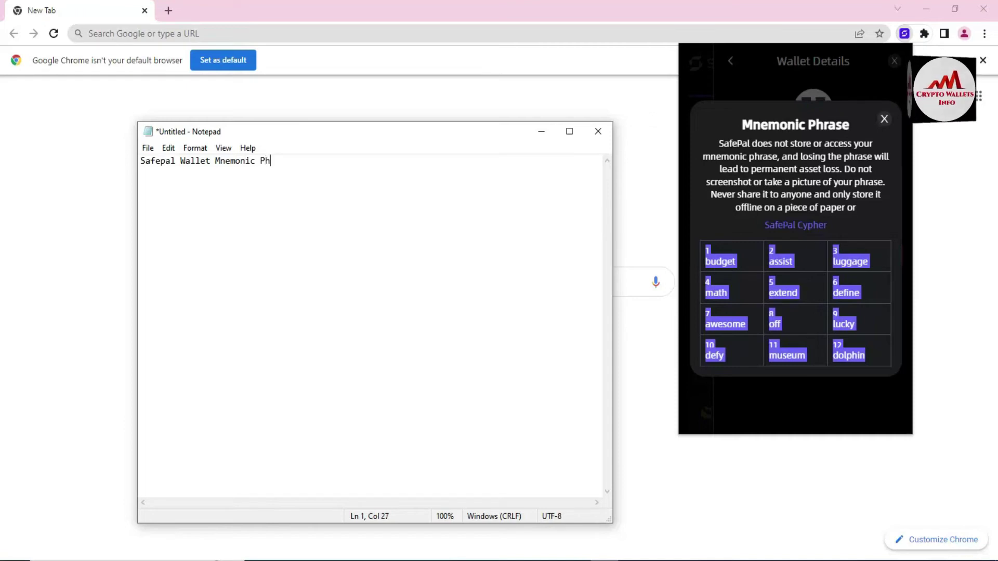
{"action": "type", "text": "ra"}
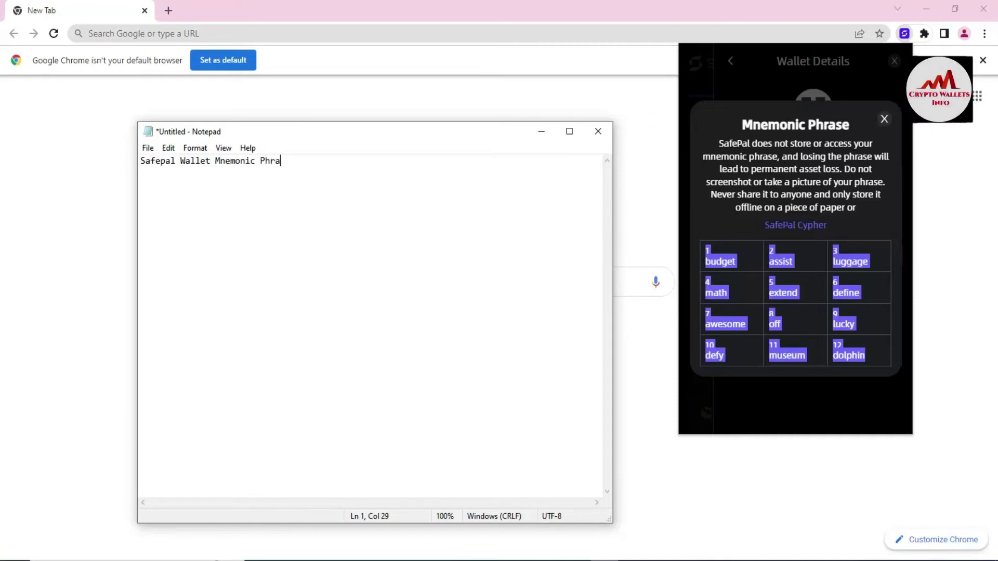
{"action": "type", "text": "se"}
{"action": "key", "text": "Return"}
{"action": "key", "text": "Return"}
{"action": "key", "text": "Return"}
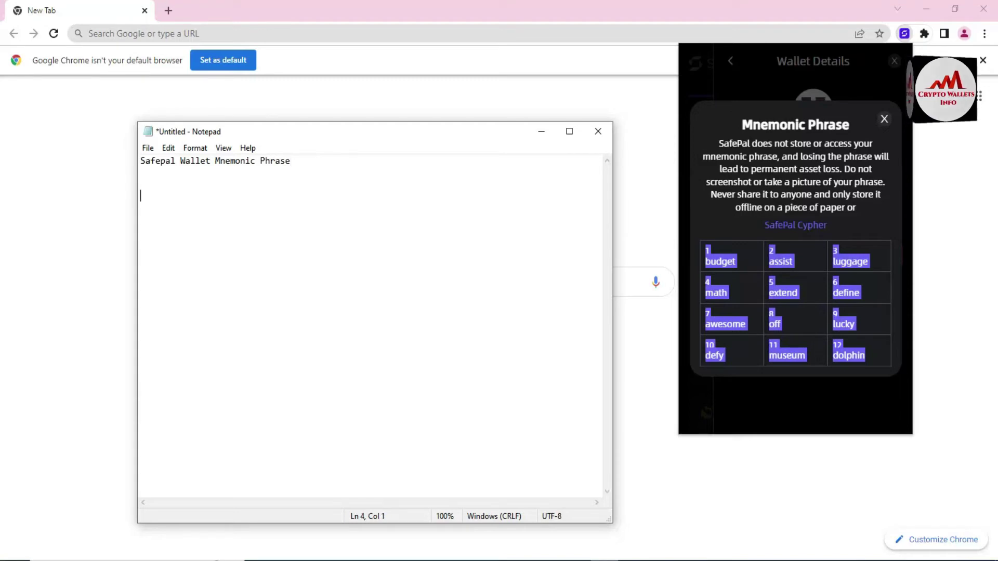
Paste the copied mnemonic phrase below the note's title, move the Notepad window clear of the wallet, and return to the wallet.
{"action": "key", "text": "ctrl+v"}
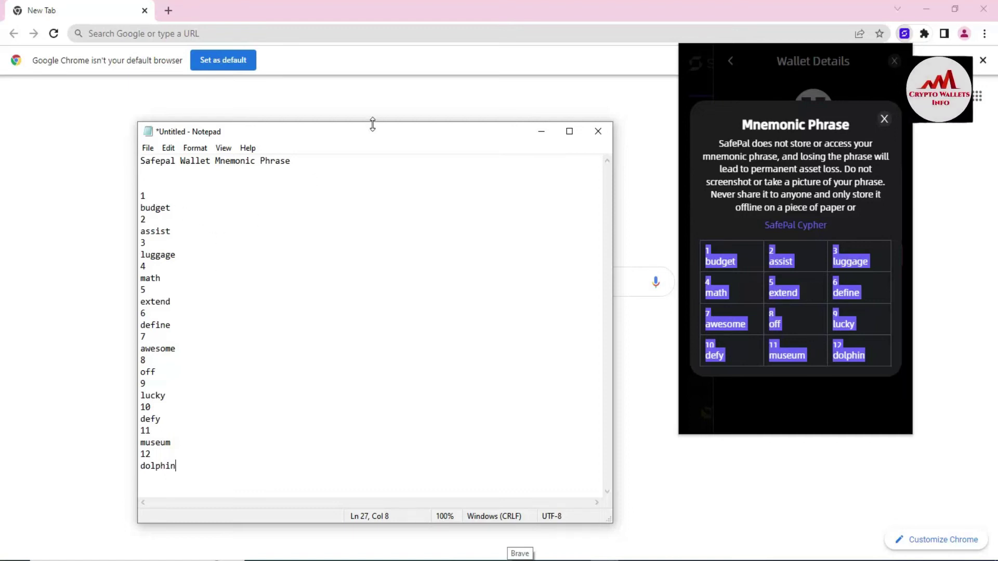
{"action": "left_click_drag", "start_coordinate": [370, 132], "coordinate": [425, 105]}
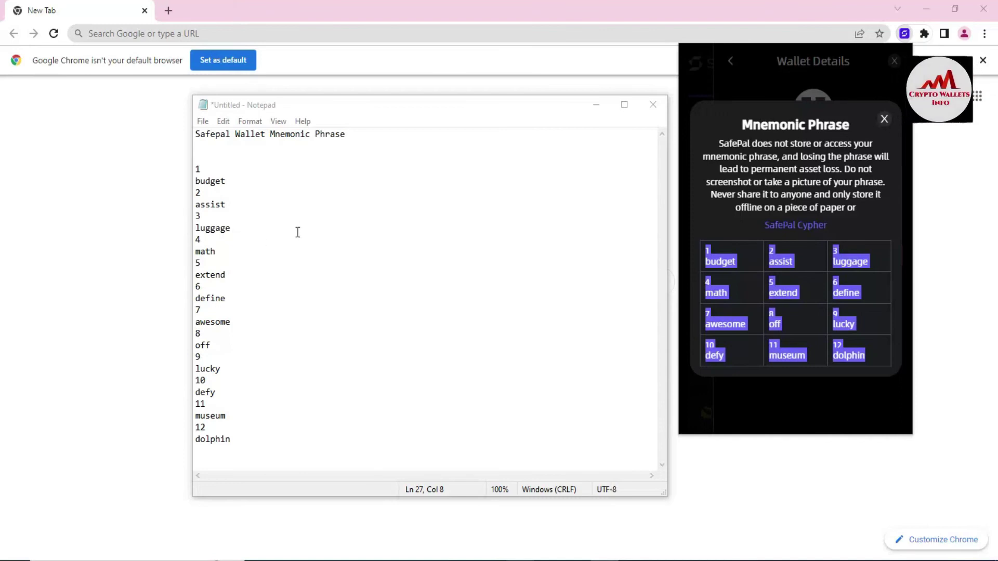
{"action": "left_click", "coordinate": [718, 212]}
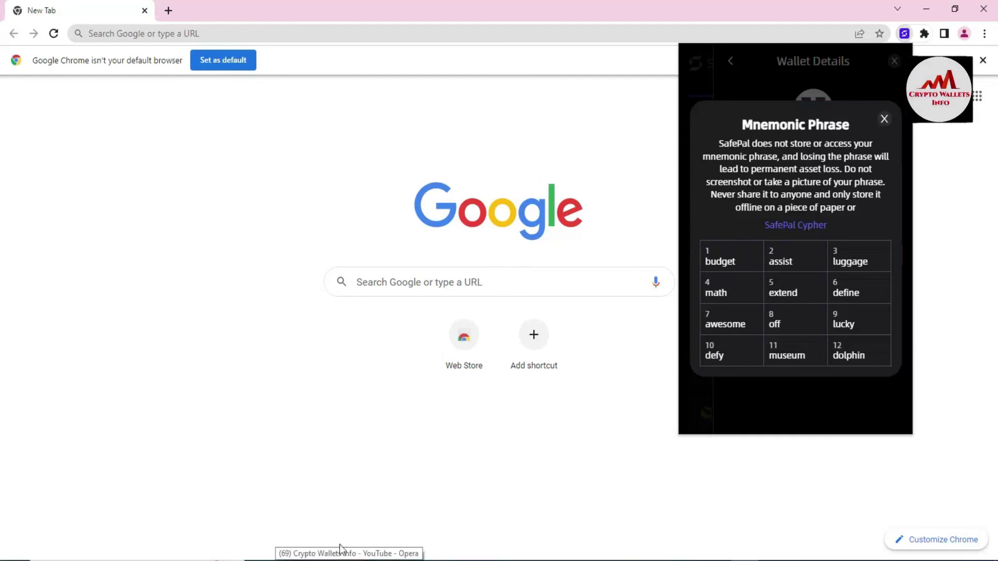
{"action": "key", "text": "alt+Tab"}
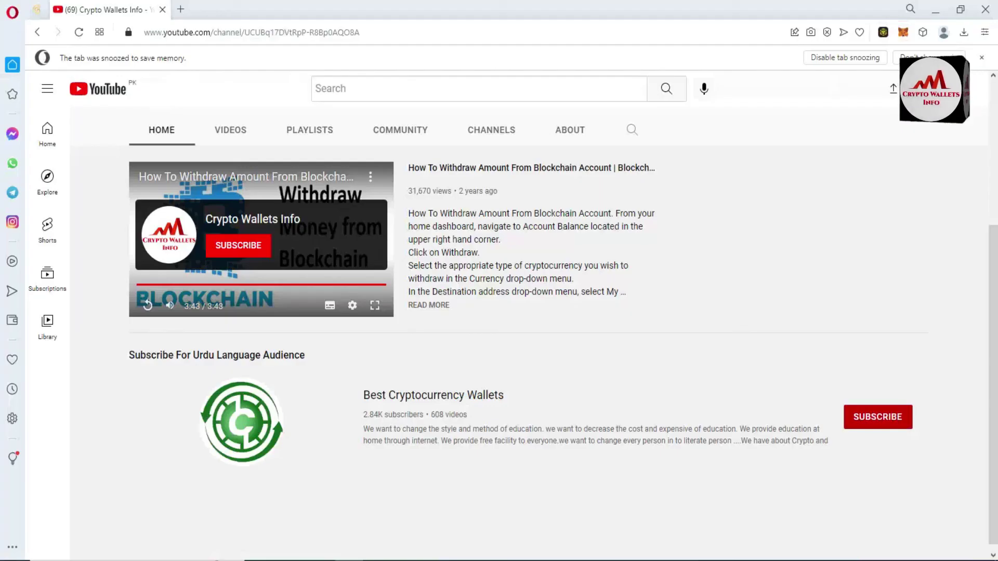
{"action": "scroll", "coordinate": [458, 195], "scroll_direction": "up", "scroll_amount": 4}
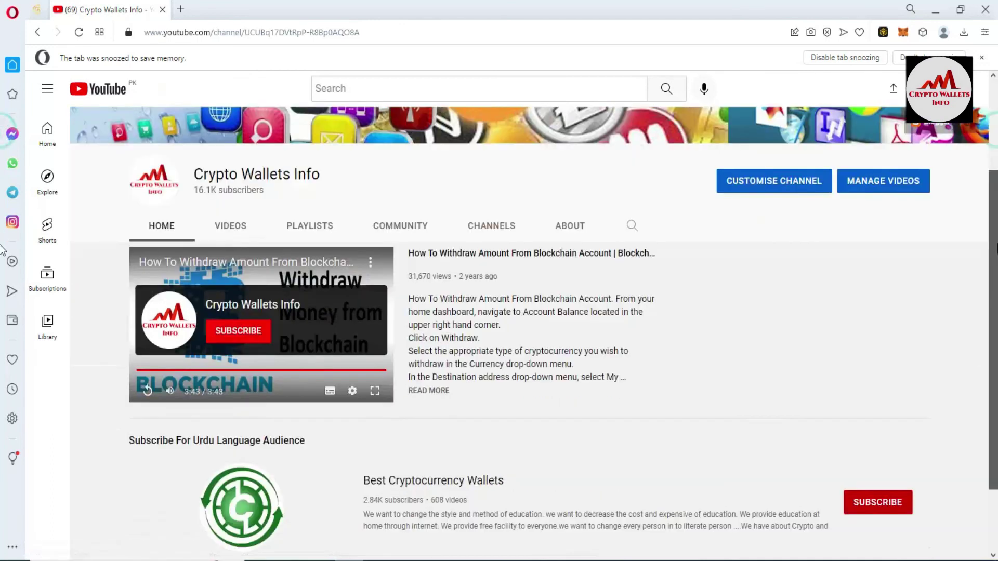
{"action": "left_click_drag", "start_coordinate": [994, 208], "coordinate": [996, 285]}
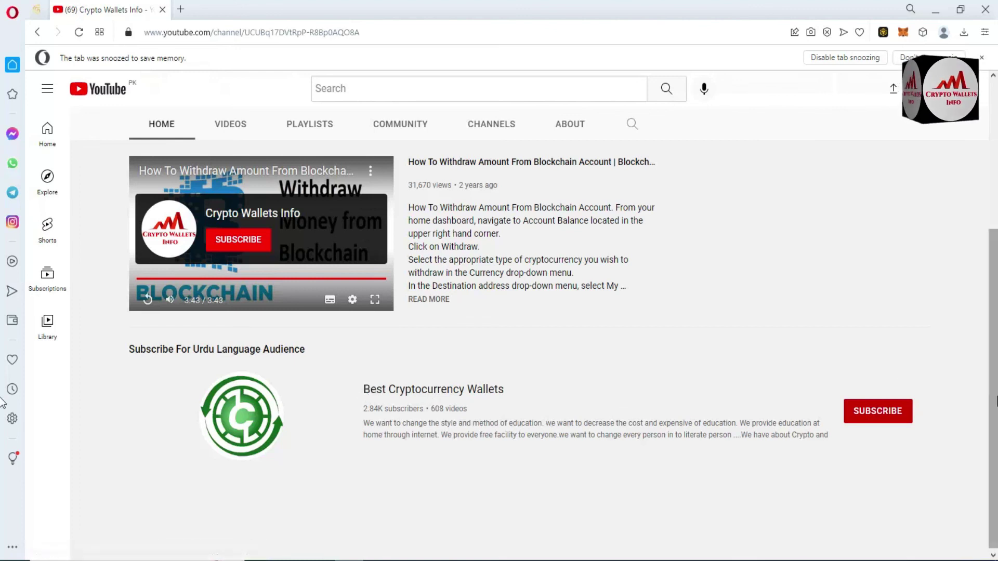
Open the Crypto Wallets Info channel's list of uploaded videos on YouTube and look through the uploads.
{"action": "key", "text": "Home"}
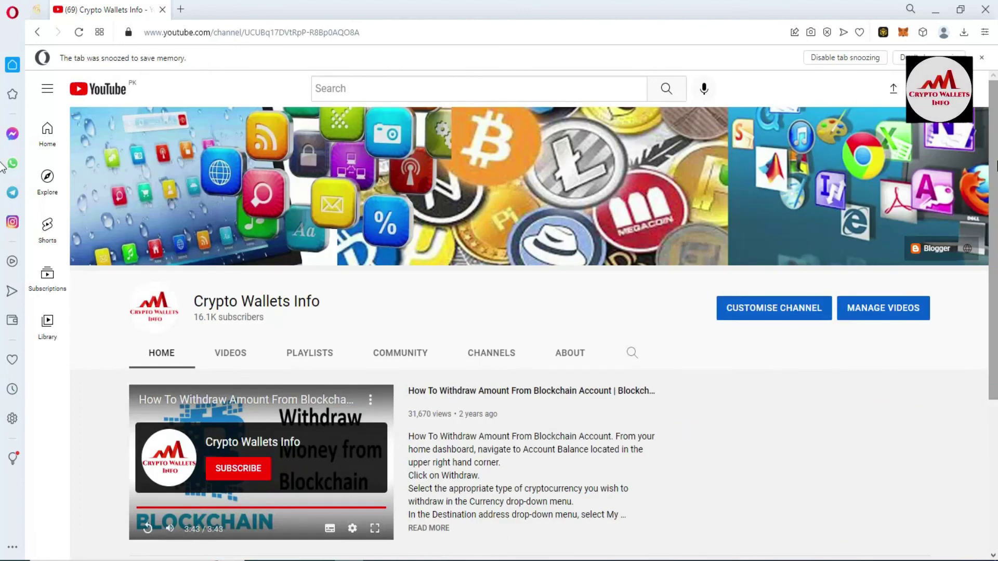
{"action": "left_click", "coordinate": [244, 350]}
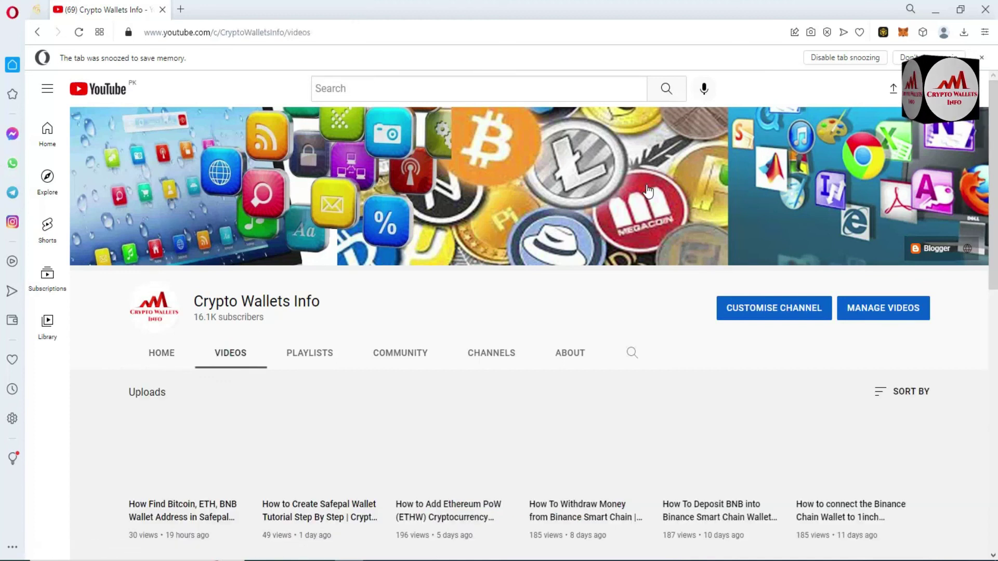
{"action": "scroll", "coordinate": [2, 199], "scroll_direction": "down", "scroll_amount": 2}
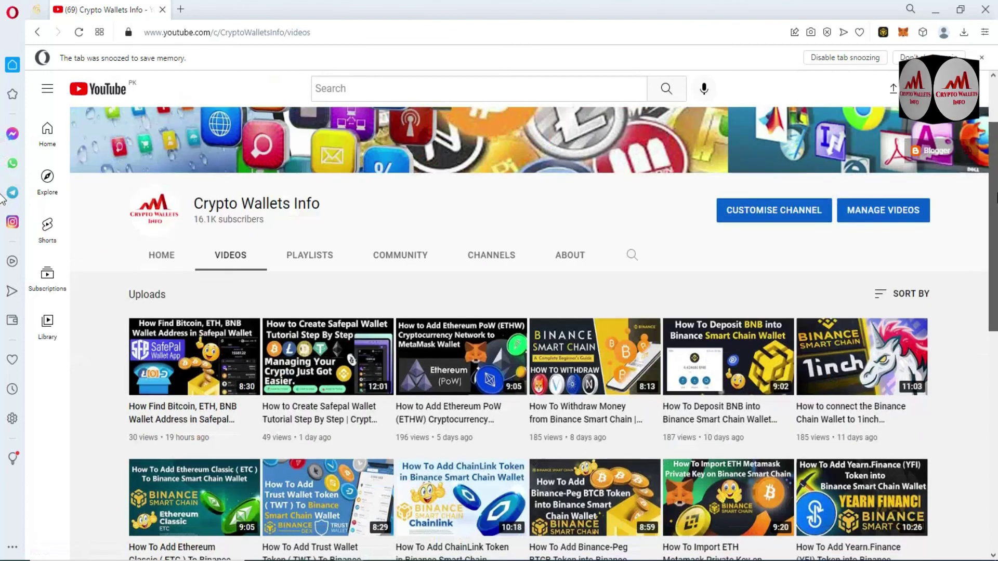
{"action": "scroll", "coordinate": [3, 199], "scroll_direction": "down", "scroll_amount": 2}
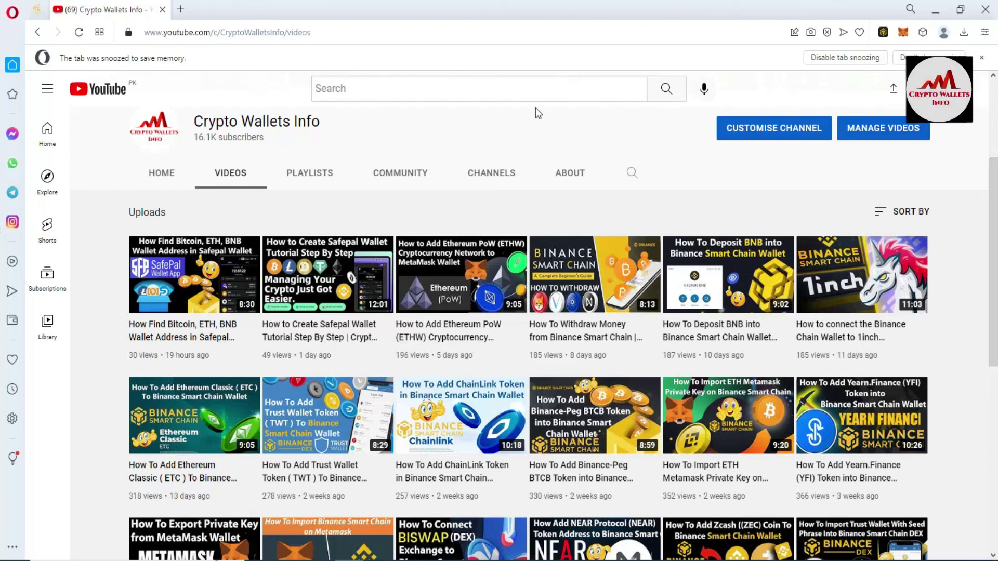
{"action": "left_click", "coordinate": [394, 89]}
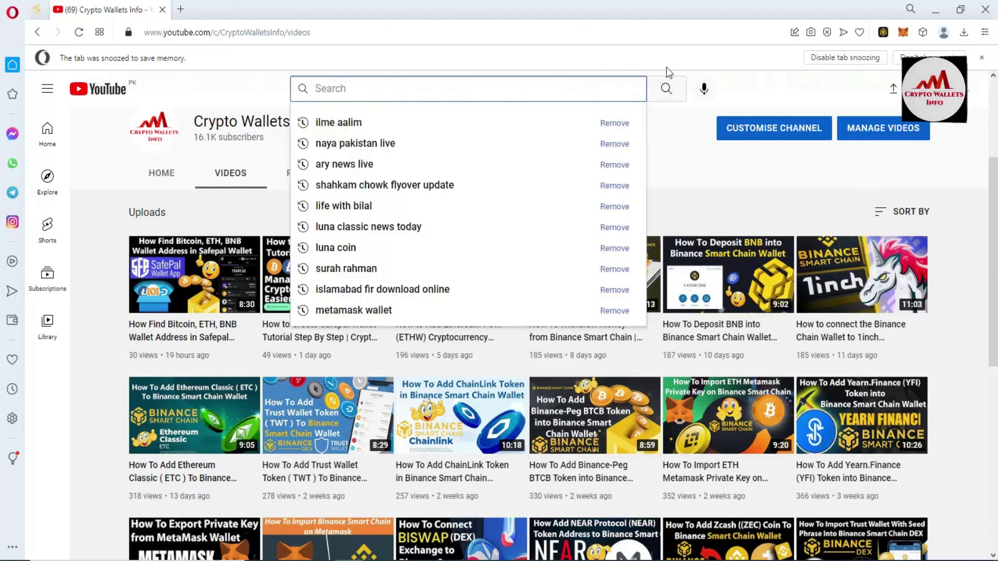
{"action": "left_click", "coordinate": [728, 84]}
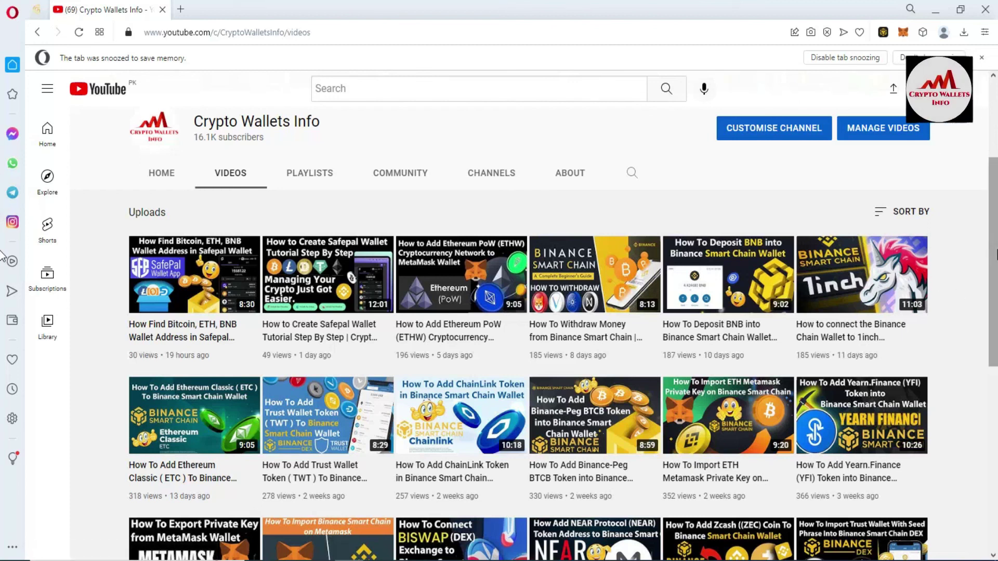
{"action": "scroll", "coordinate": [3, 255], "scroll_direction": "up", "scroll_amount": 3}
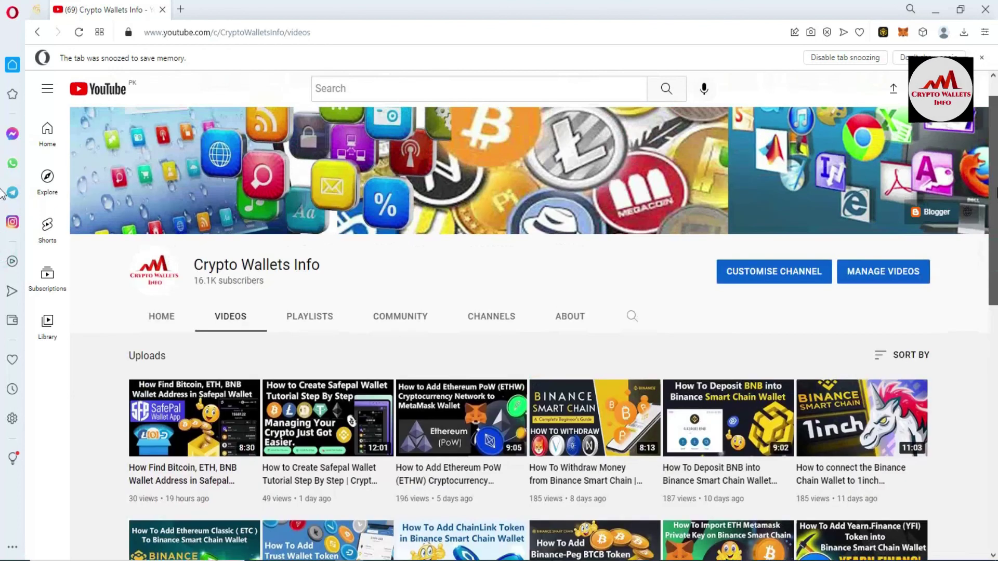